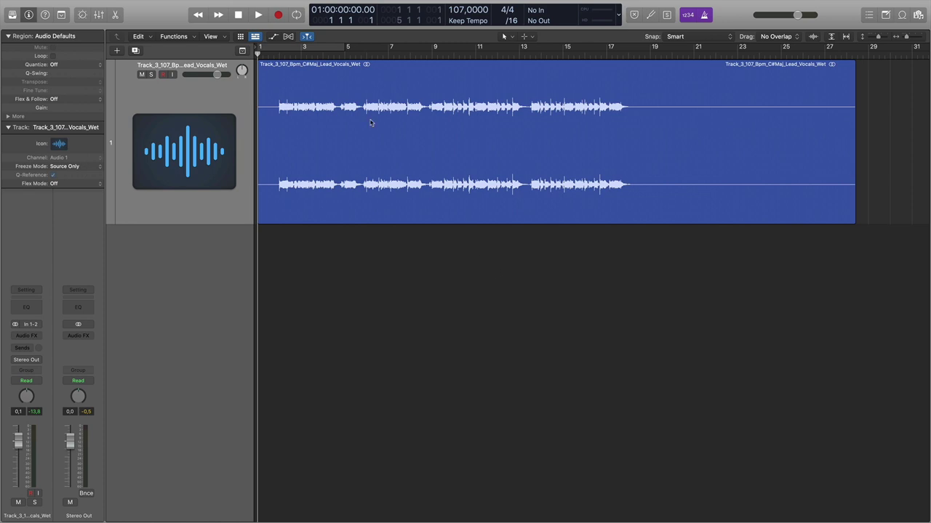
- Switch to the browser and look through Tunebat's Song Key & BPM Finder page
left_click(294, 69)
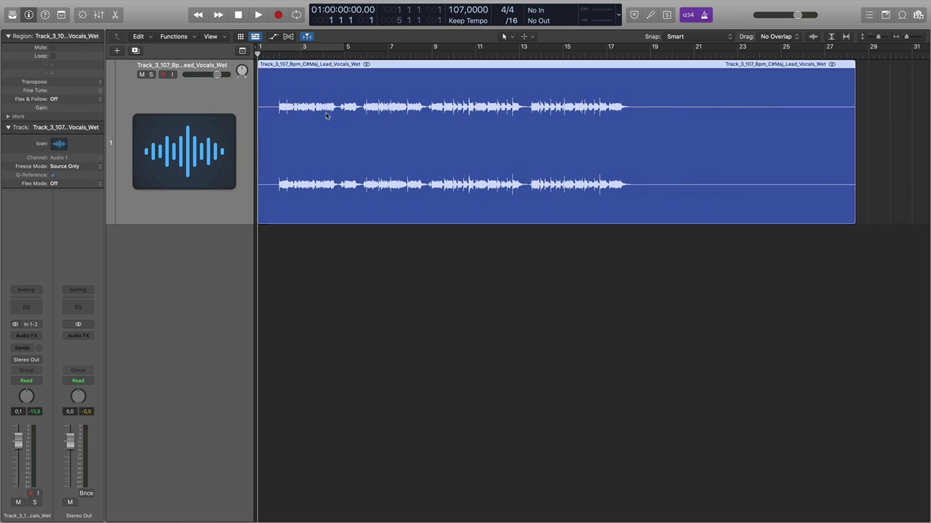
left_click(372, 303)
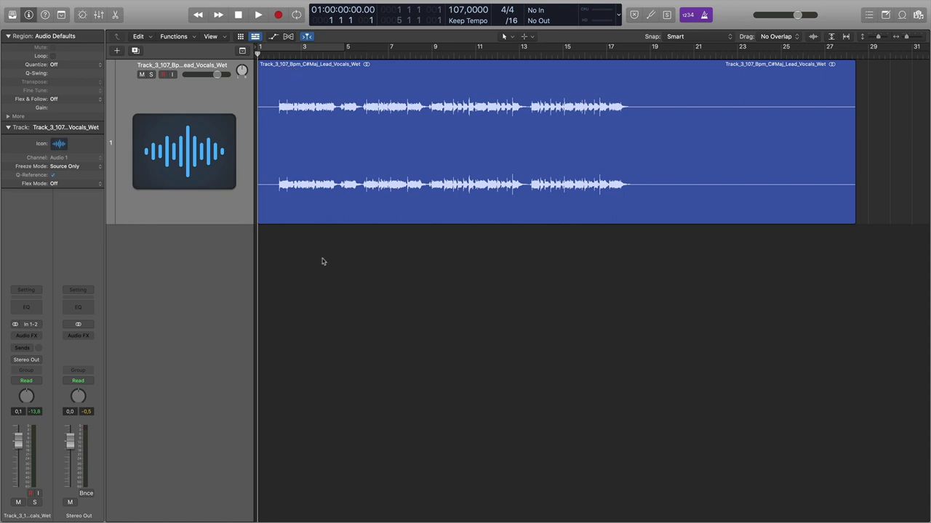
key("ctrl+Right")
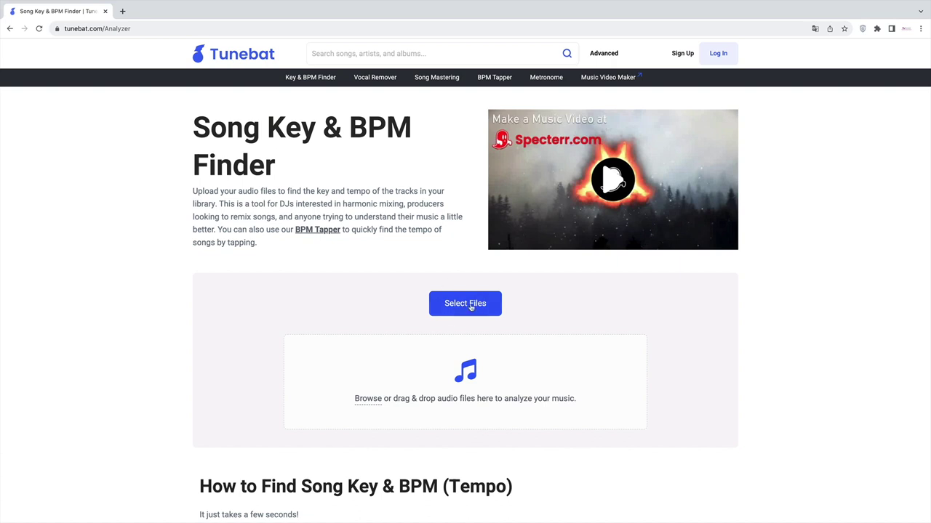
scroll(389, 436, "down", 5)
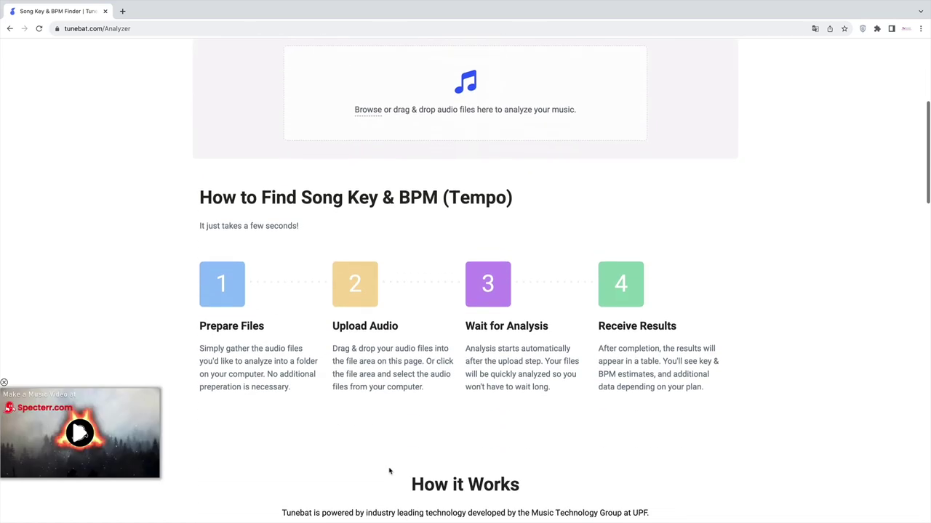
scroll(455, 335, "up", 5)
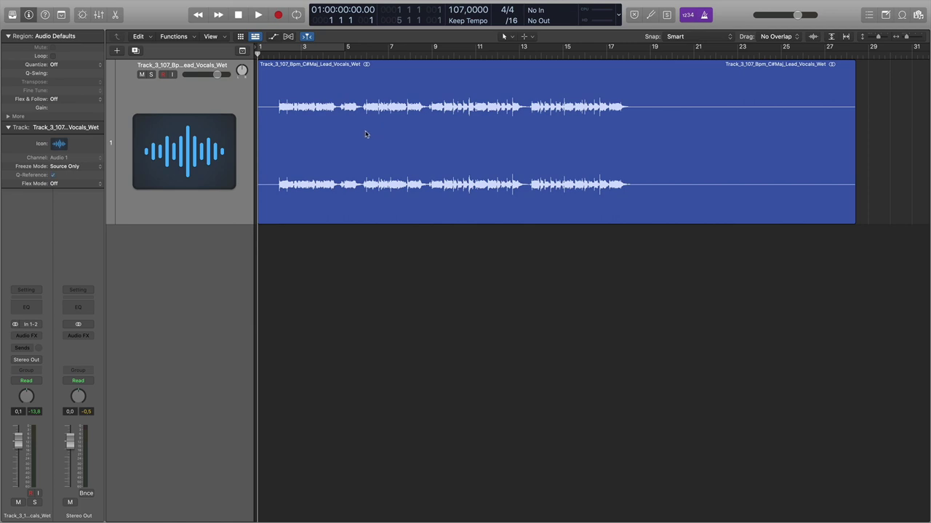
- Select the lead vocals region, play it from bar 2, and return the playhead to bar 2
left_click(291, 67)
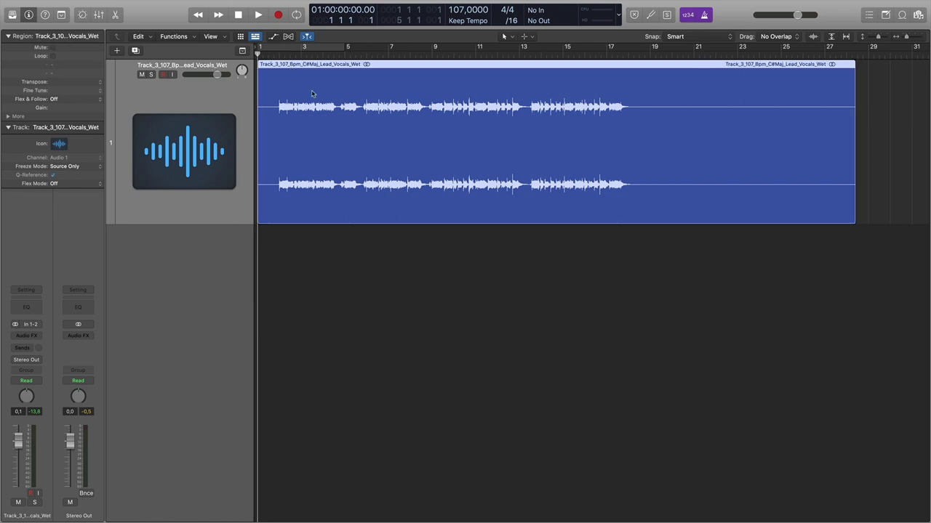
left_click(279, 56)
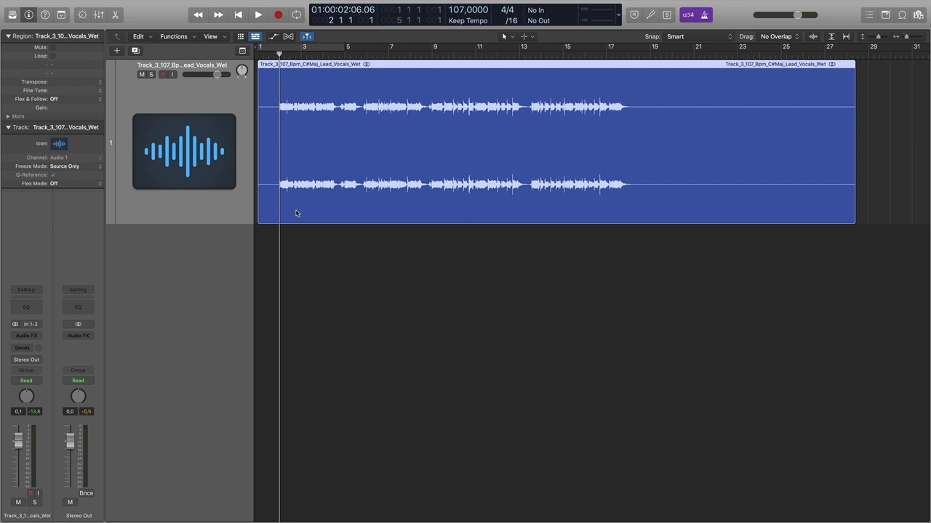
key("space")
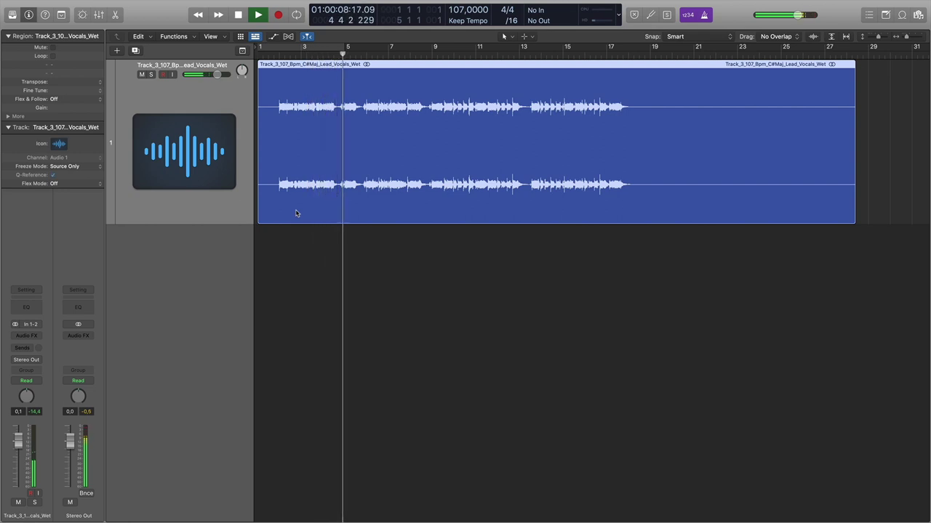
key("space")
left_click(275, 55)
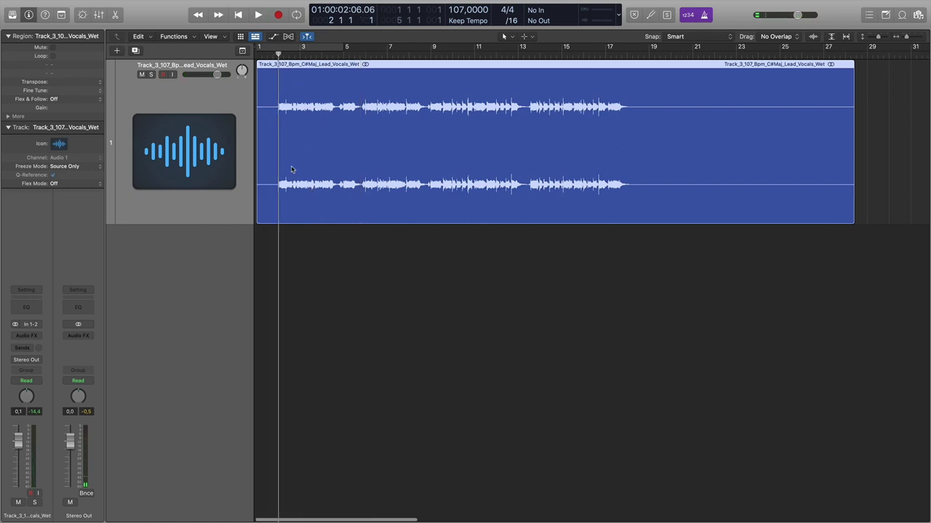
scroll(306, 178, "right", 1)
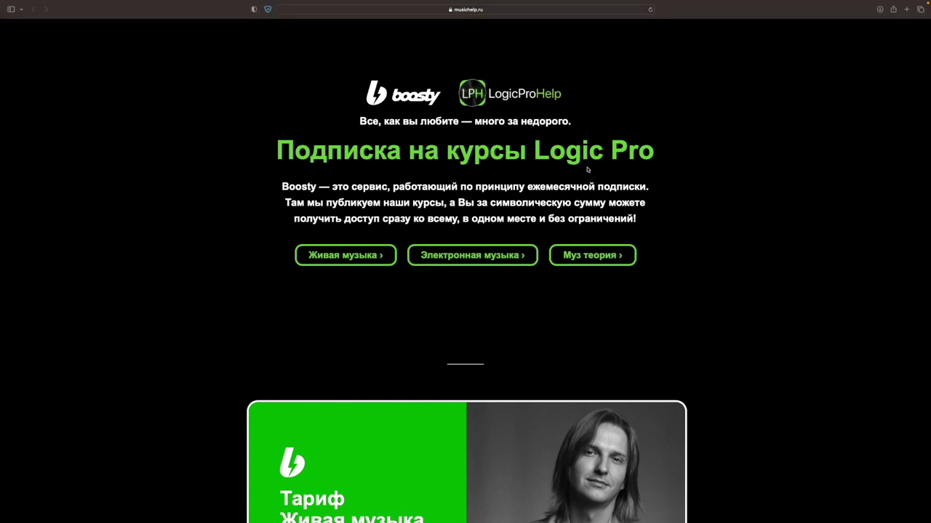
- Look through the Logic Pro course subscription plans on the musichelp.ru page in the browser
scroll(775, 189, "down", 2)
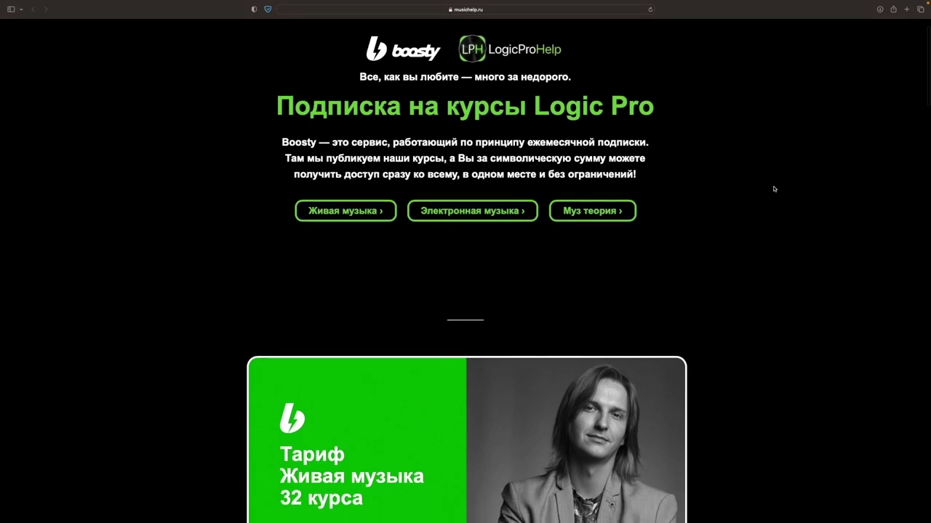
scroll(775, 189, "down", 5)
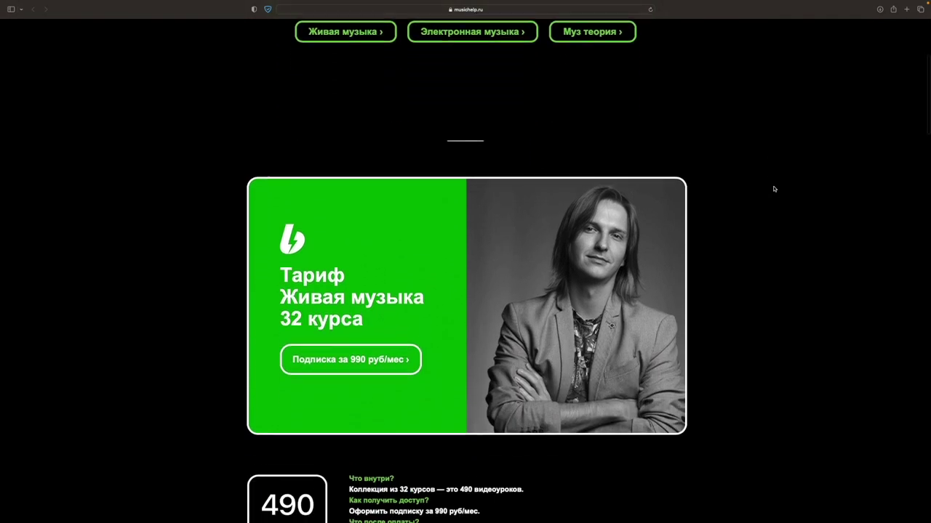
scroll(775, 189, "down", 4)
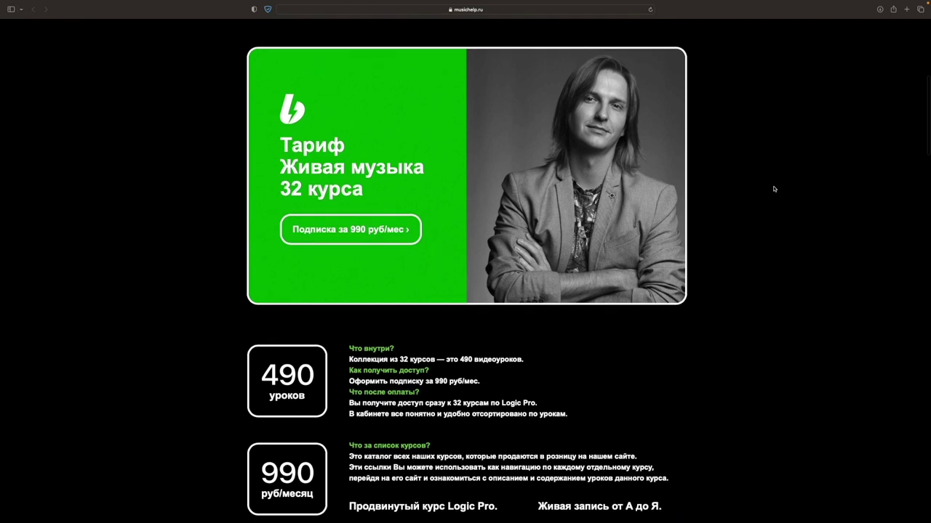
scroll(775, 189, "down", 5)
scroll(774, 189, "down", 5)
scroll(775, 189, "down", 1)
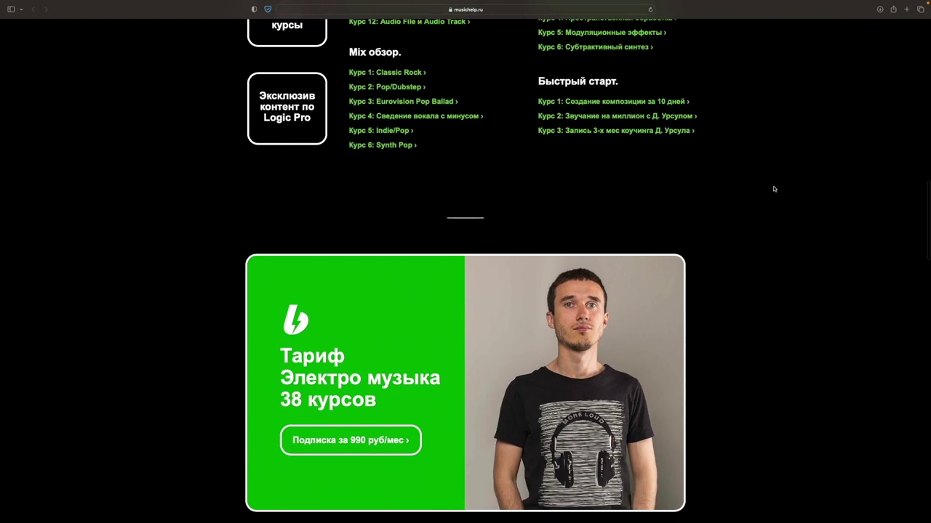
scroll(774, 189, "down", 8)
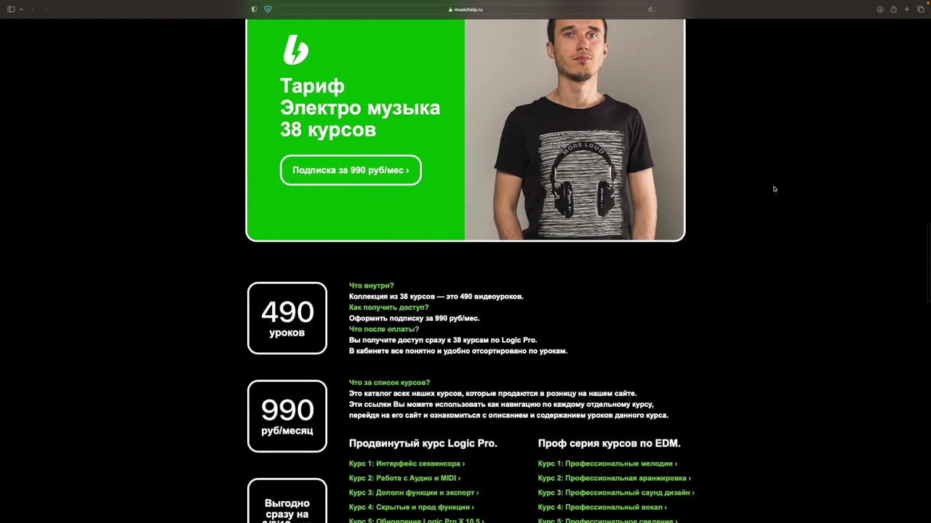
scroll(774, 189, "down", 9)
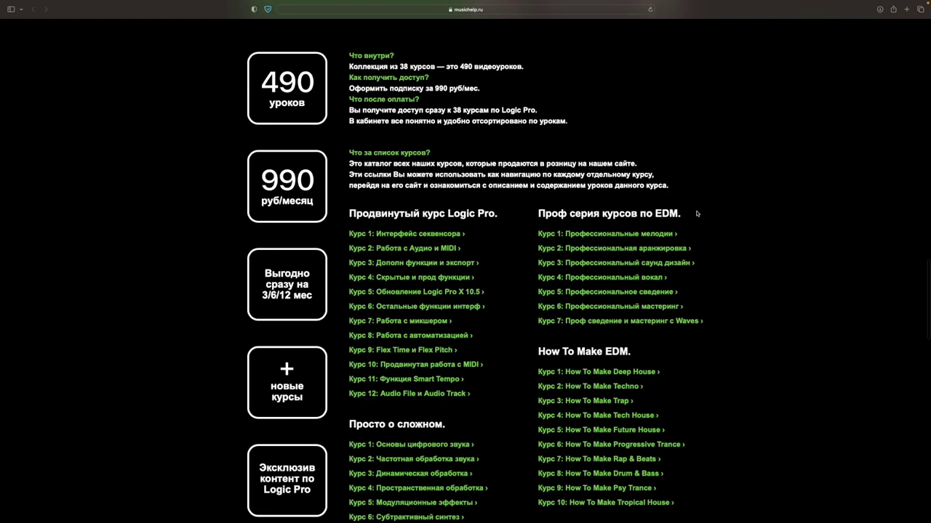
scroll(635, 231, "down", 8)
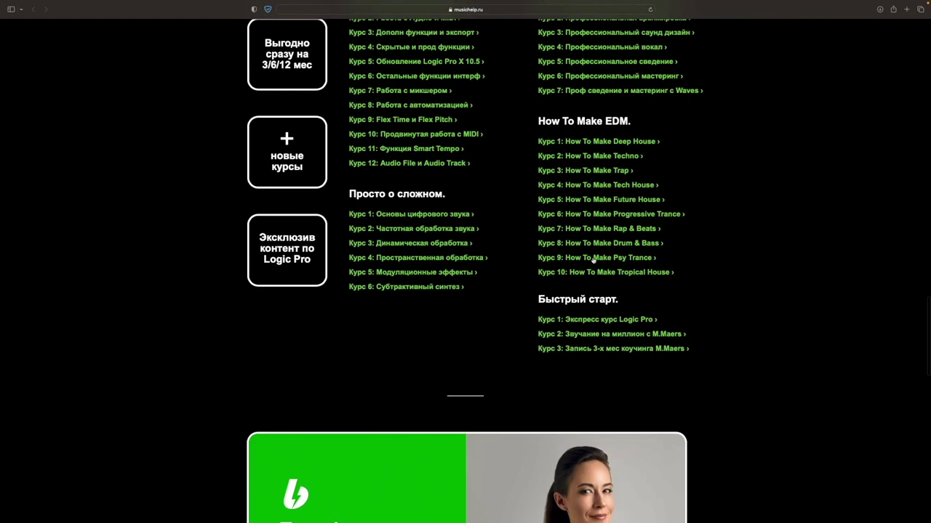
scroll(606, 255, "down", 8)
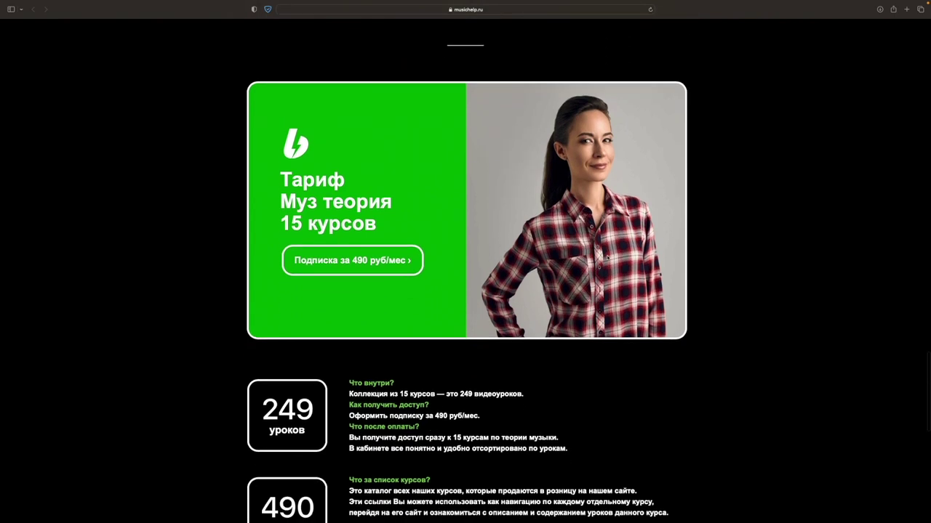
scroll(610, 267, "down", 10)
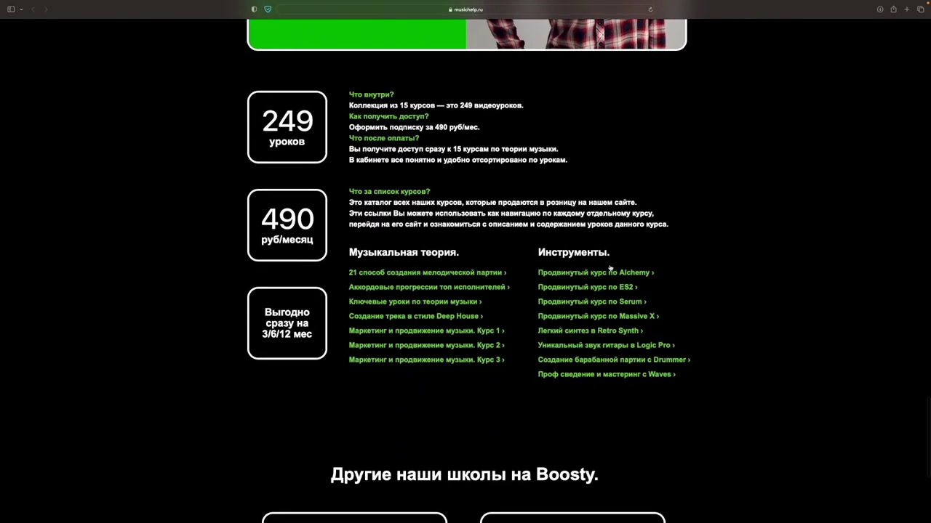
scroll(610, 270, "up", 20)
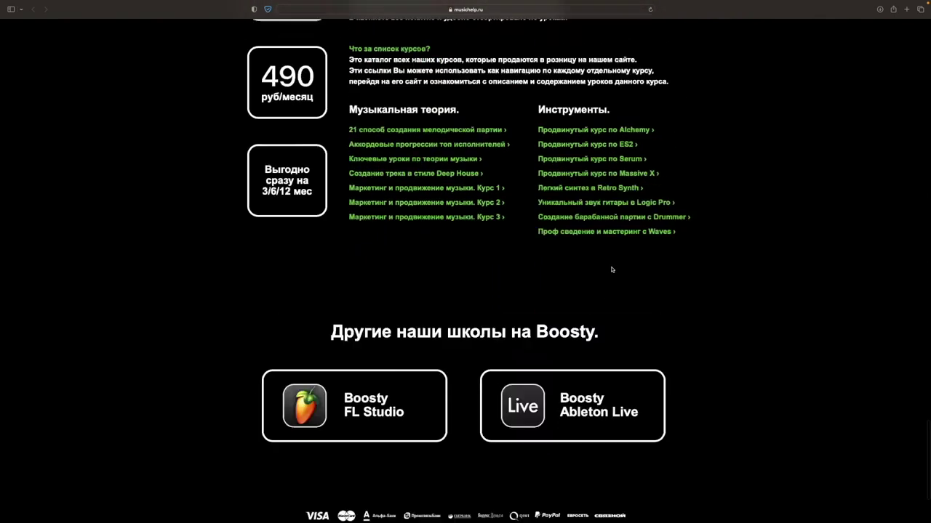
scroll(611, 270, "up", 5)
scroll(612, 270, "down", 8)
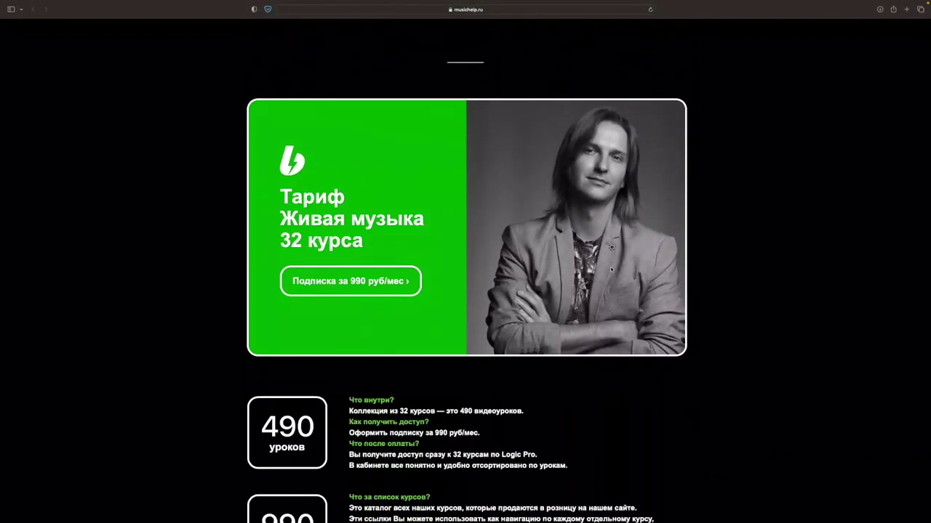
scroll(438, 324, "up", 5)
- Open the Живая музыка subscription on Boosty and sign in through VK to subscribe
left_click(332, 259)
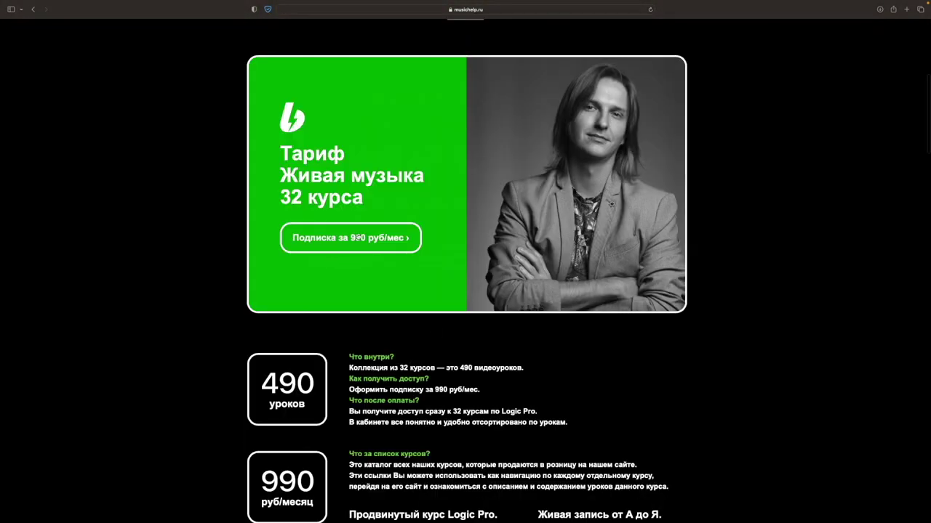
left_click(357, 237)
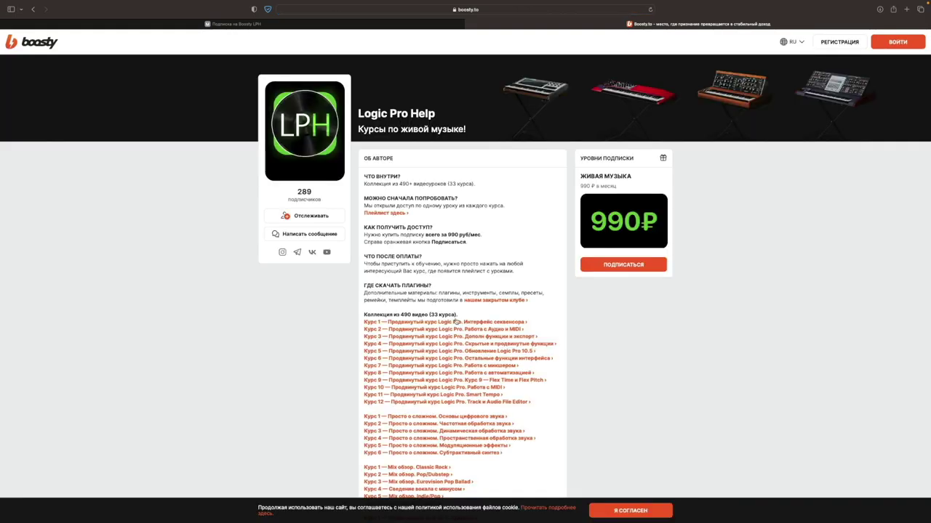
left_click(596, 268)
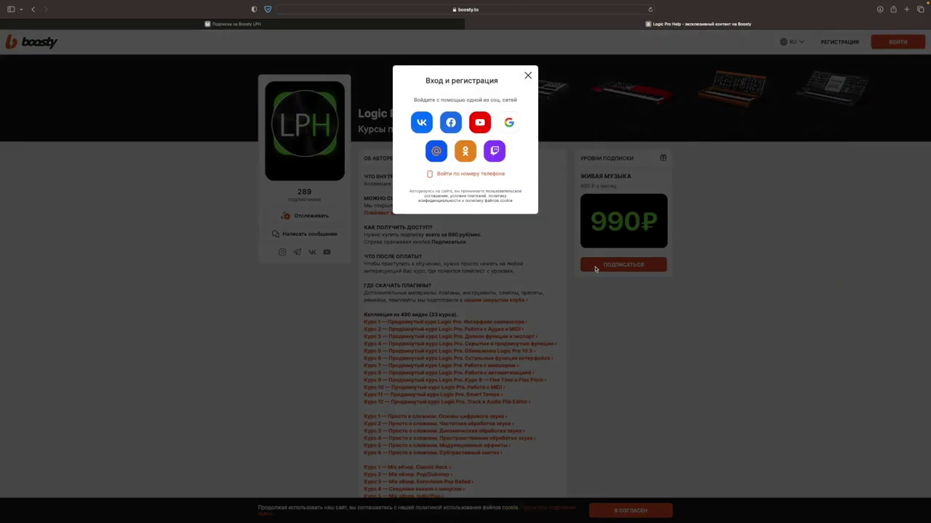
left_click(422, 124)
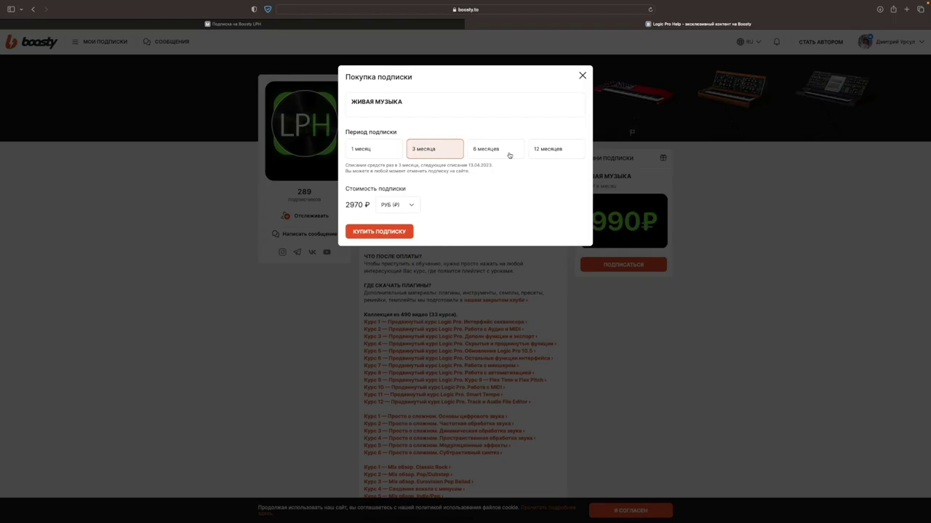
- Choose the 1-month subscription period, proceed to the payment form, and dismiss it without paying
left_click(509, 154)
left_click(543, 155)
left_click(374, 154)
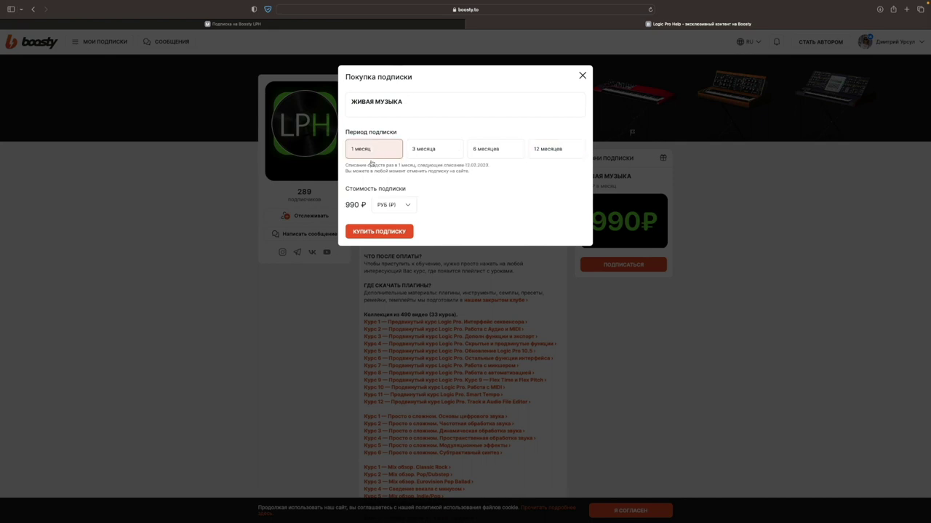
left_click(390, 229)
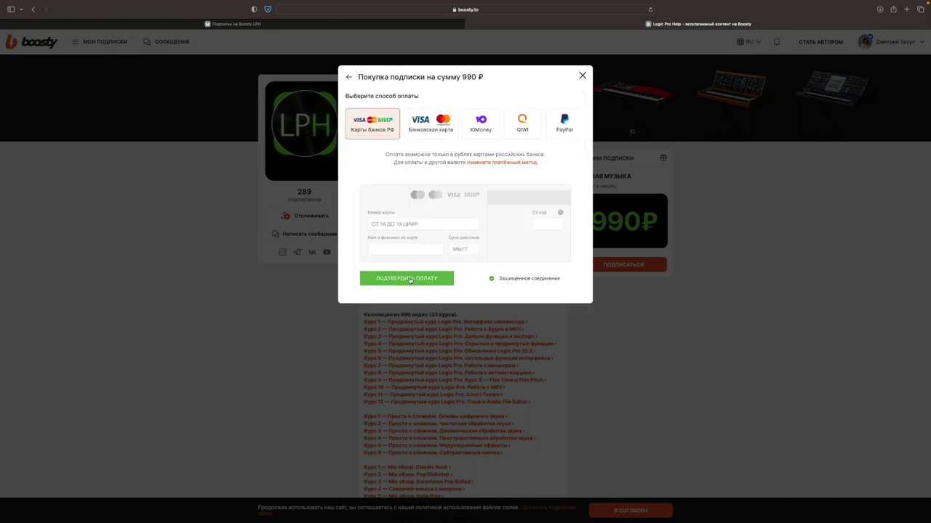
left_click(508, 310)
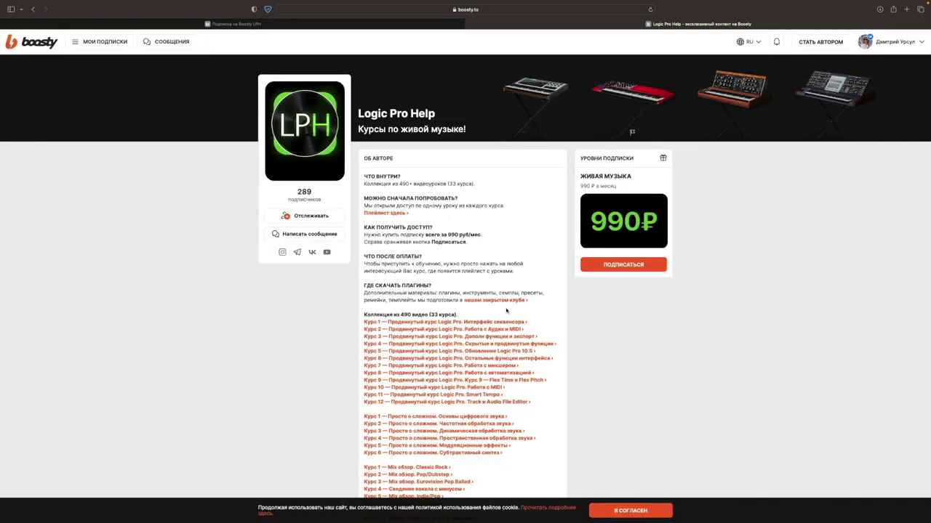
- Look through the course list on the Logic Pro Help Boosty page and return to the subscription plans page
scroll(484, 323, "down", 2)
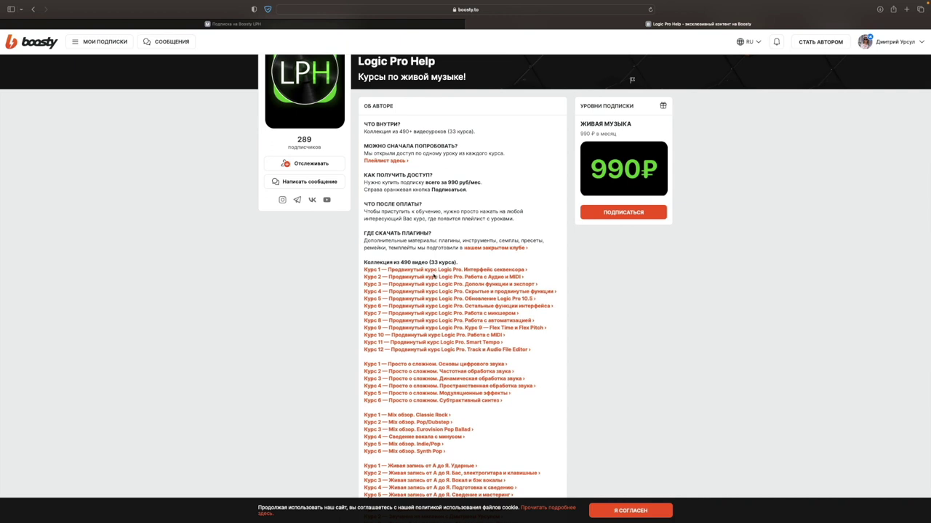
scroll(446, 336, "down", 1)
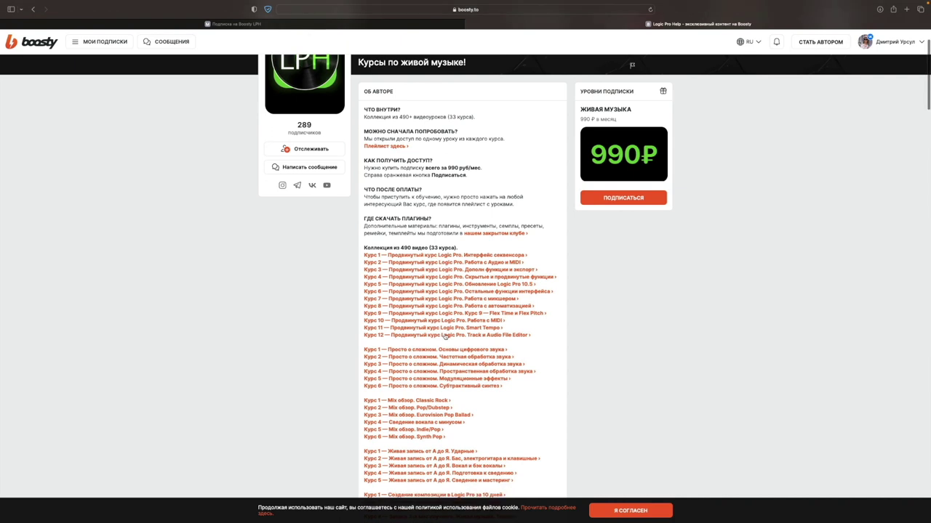
left_click(327, 24)
scroll(421, 199, "up", 5)
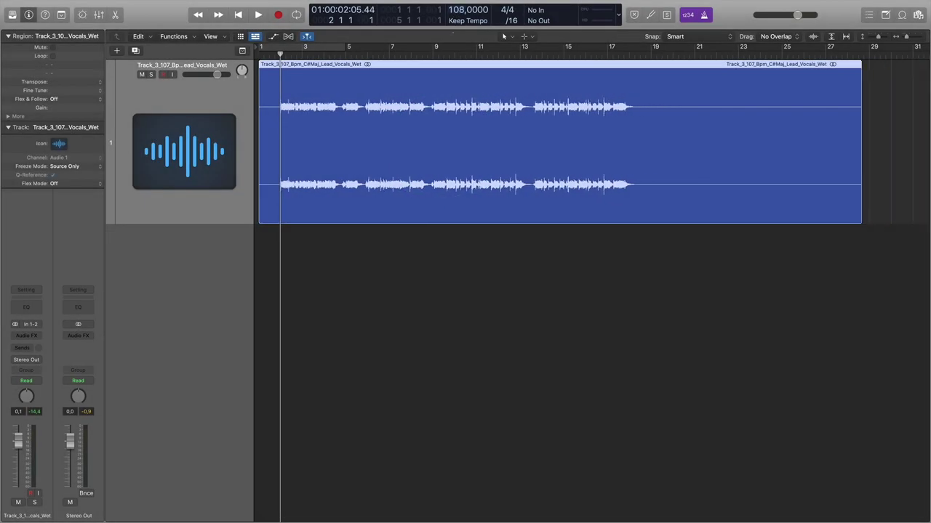
- Set the project tempo to 107 BPM in Logic Pro
left_click_drag(467, 10, 467, 12)
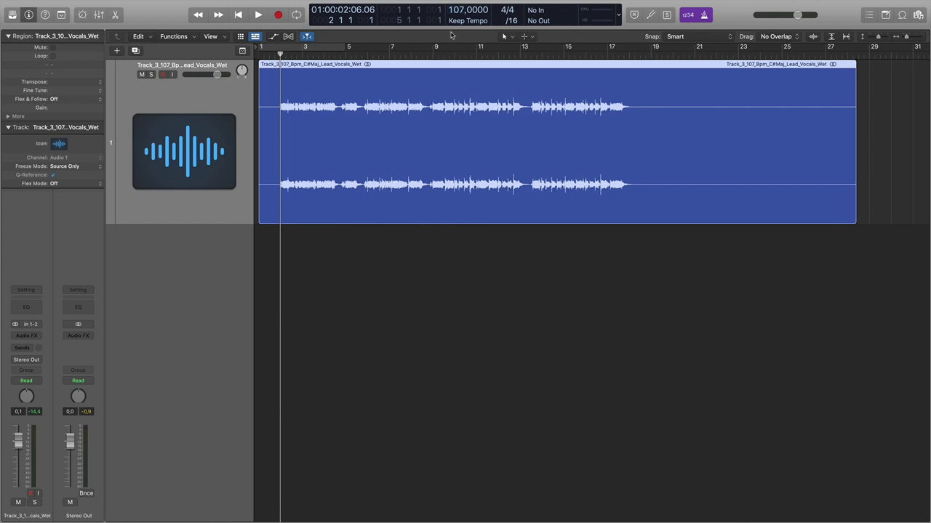
- Place the playhead exactly at the end of the vocal region and create a marker there in the global tracks
left_click(853, 56)
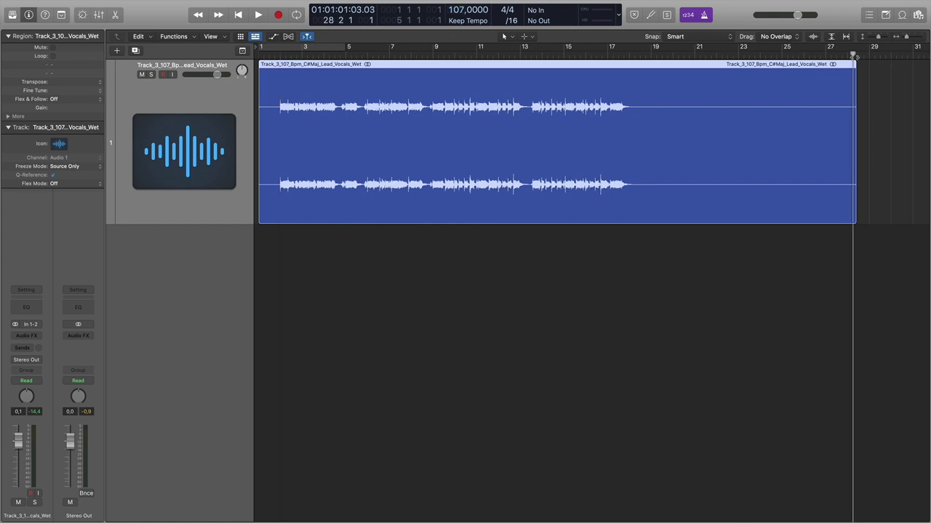
key("super+Right")
key("super+Right")
key("super+Right")
key("super+Right")
key("super+Right")
key("super+Right")
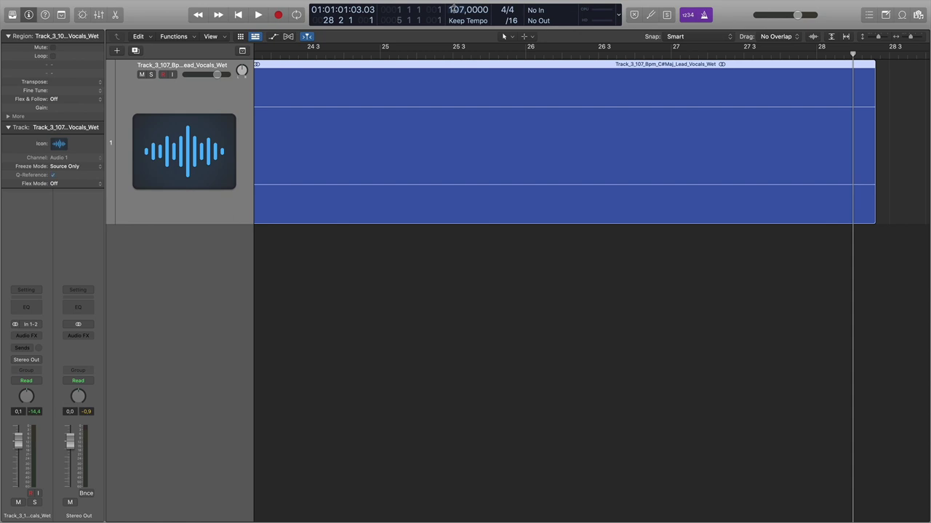
scroll(652, 147, "right", 5)
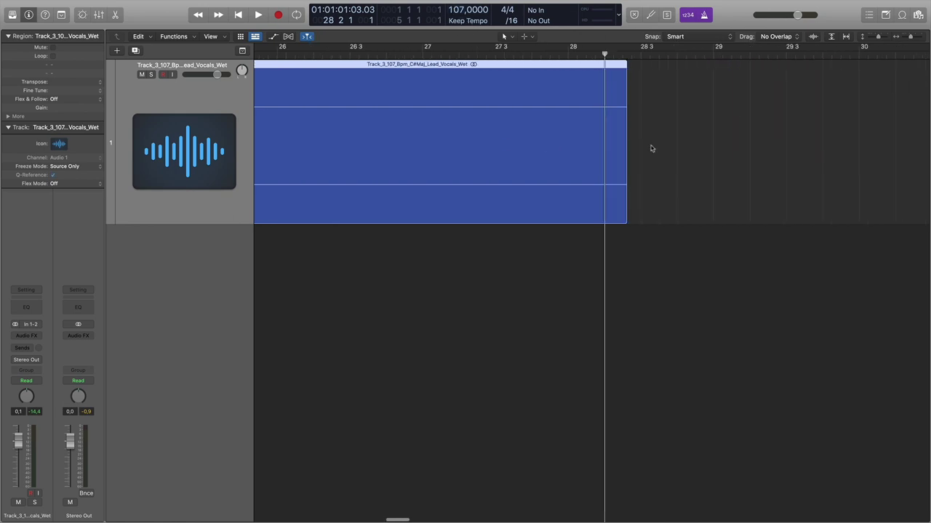
left_click(628, 56)
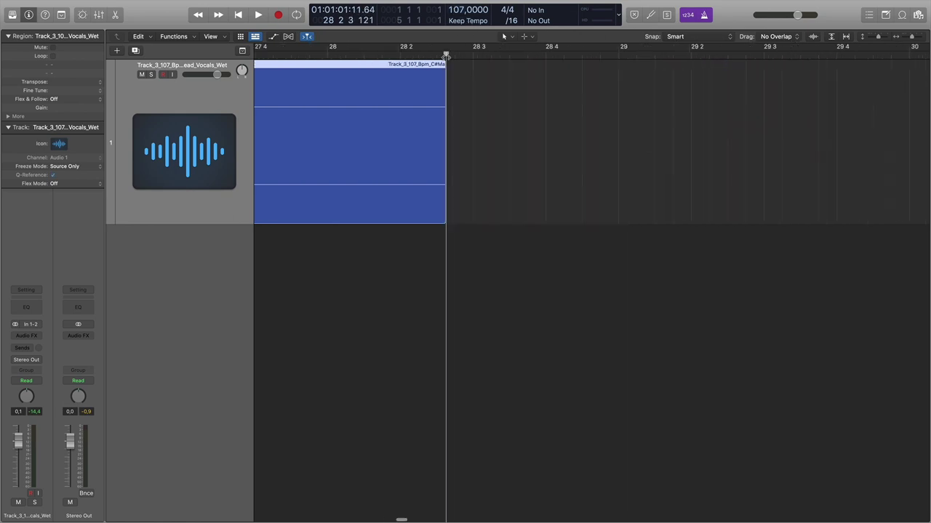
left_click(244, 54)
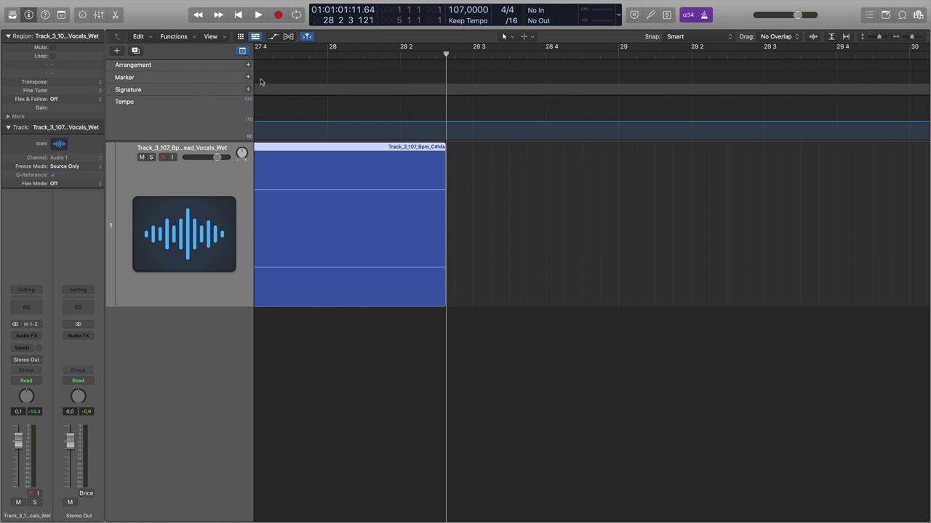
left_click(248, 77)
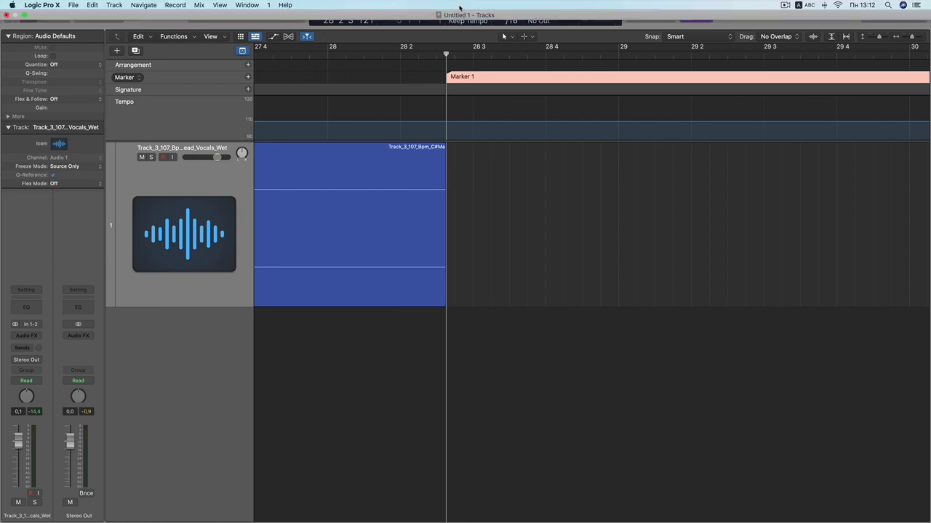
- Set the project tempo to 120 BPM
left_click_drag(456, 10, 456, 5)
key("super+Left")
key("super+Left")
key("super+Left")
key("super+Left")
key("super+Left")
key("super+Left")
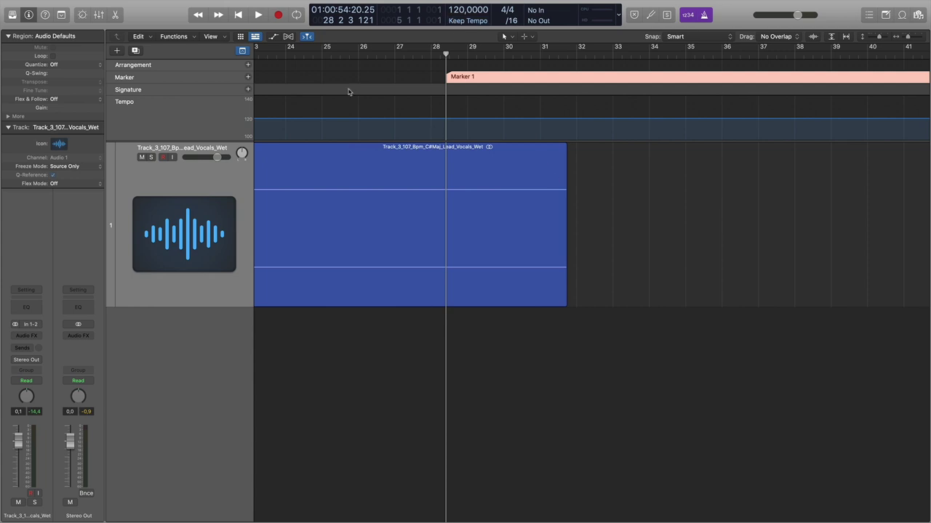
- Enable Flex on the vocal track with the Polyphonic (Auto) mode and compress the region's end back to Marker 1
left_click(287, 37)
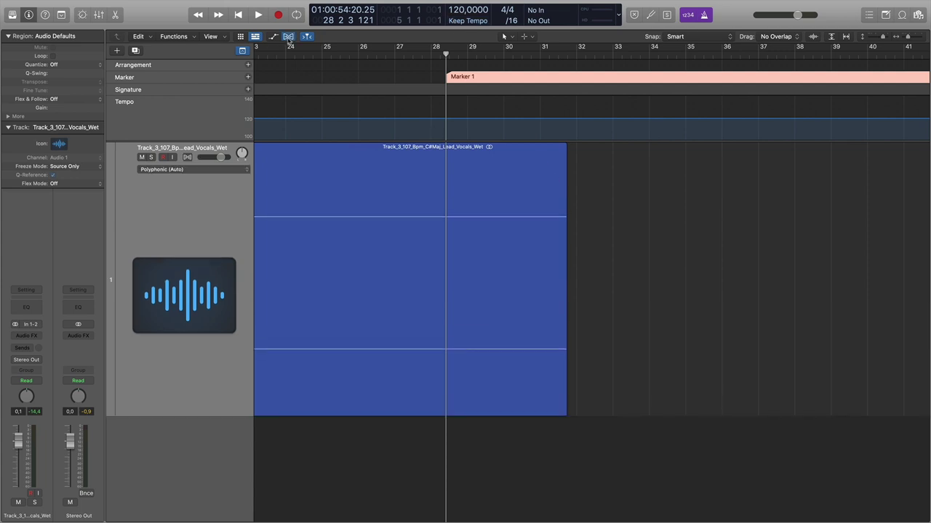
left_click(187, 157)
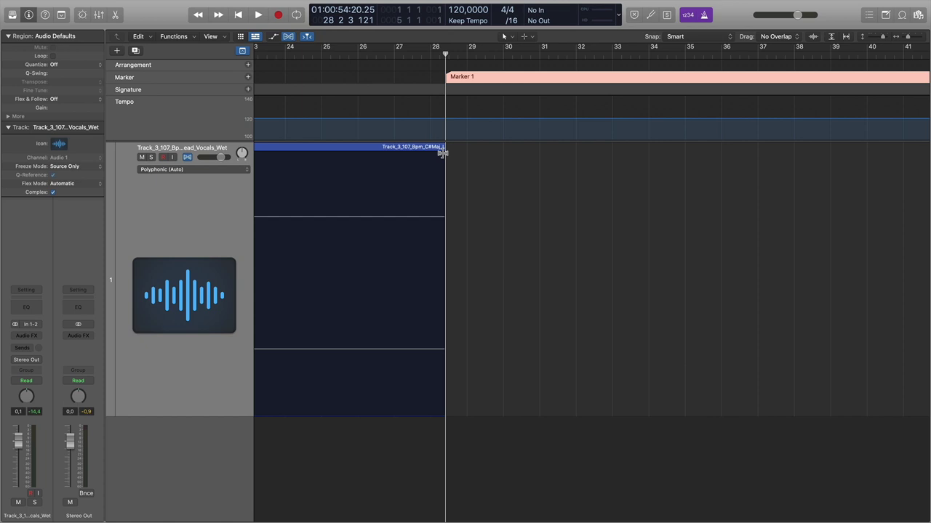
mouse_move(442, 152)
left_mouse_down()
mouse_move(507, 152)
mouse_move(394, 152)
mouse_move(441, 151)
left_mouse_up()
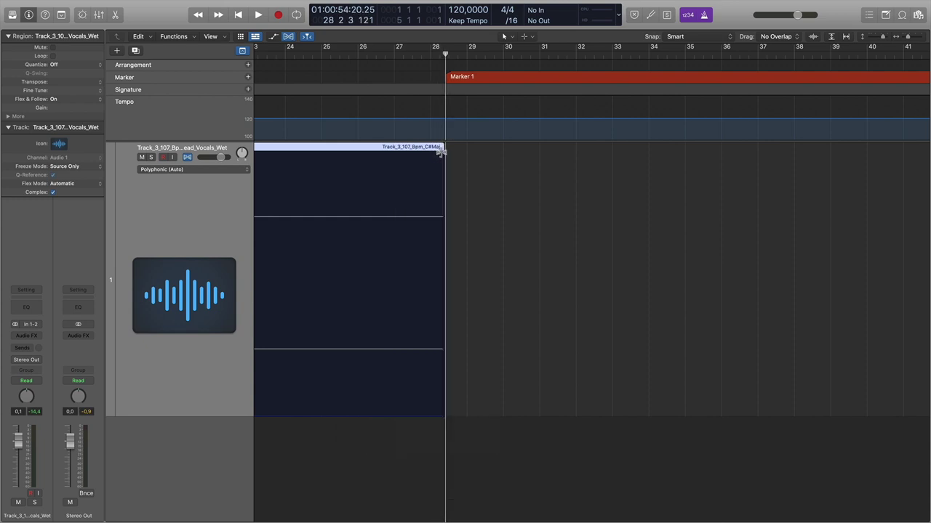
- Fine-tune the flexed vocal region's end so it lines up exactly with the start of Marker 1
key("super+Right")
key("super+Right")
key("super+Right")
scroll(518, 172, "right", 3)
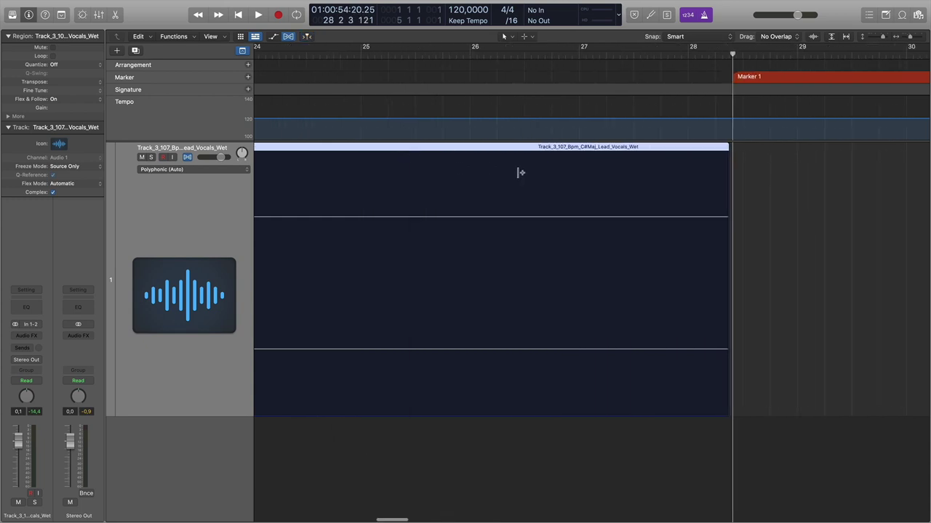
left_click_drag(730, 148, 733, 149)
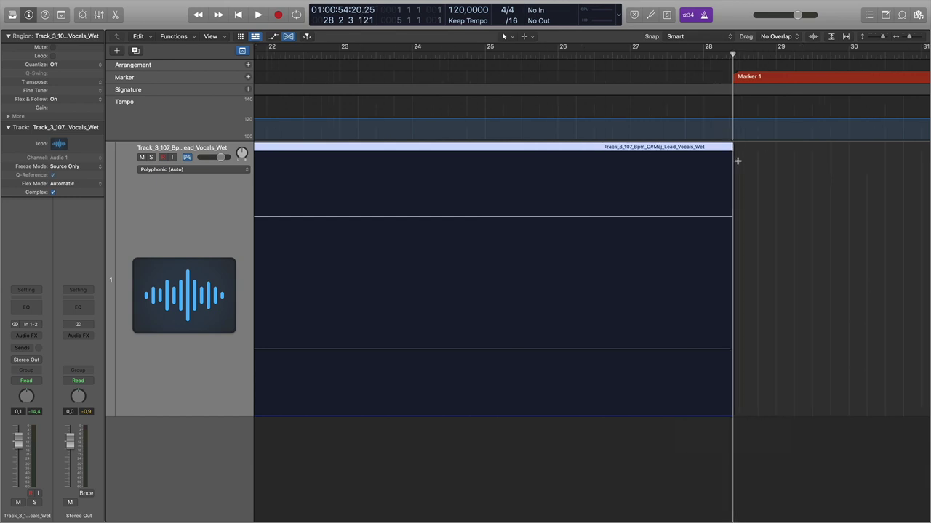
- Hide the Flex view in the Tracks area
key("super+Left")
key("super+Left")
key("super+Left")
key("super+Left")
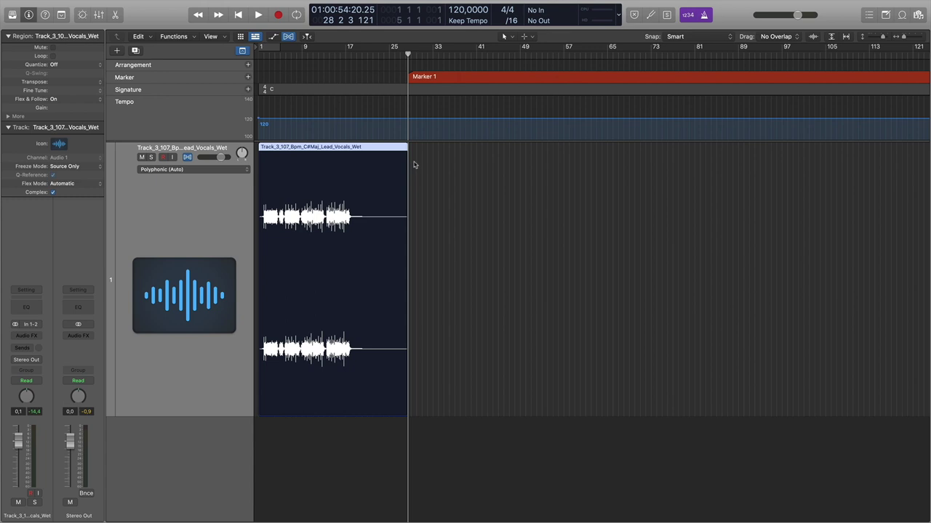
left_click(288, 37)
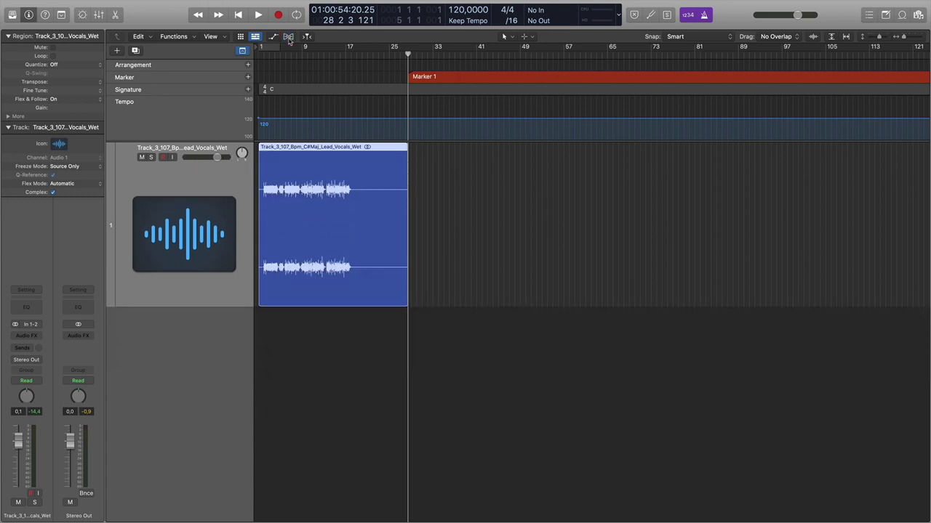
- Play the time-stretched vocal from bar 2, stop playback and hide the global tracks
left_click(259, 55)
key("super+Right")
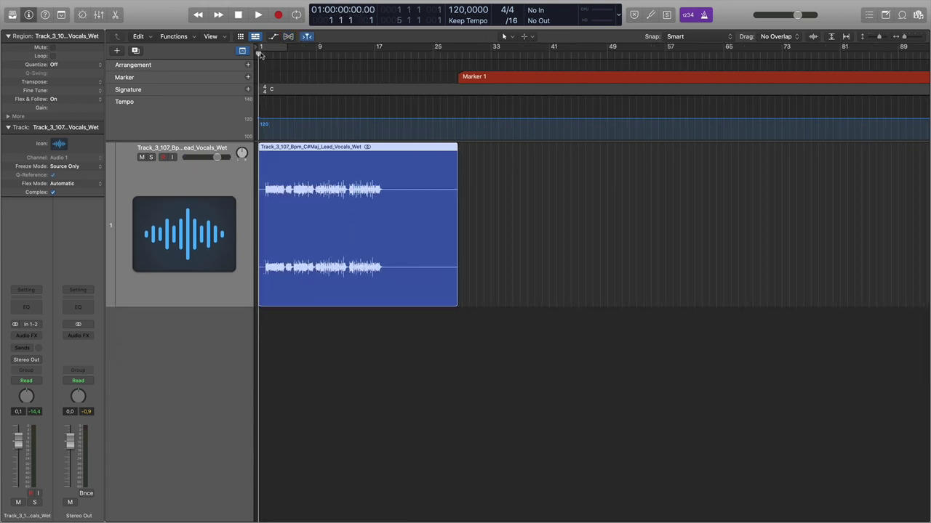
key("super+Right")
key("super+Right")
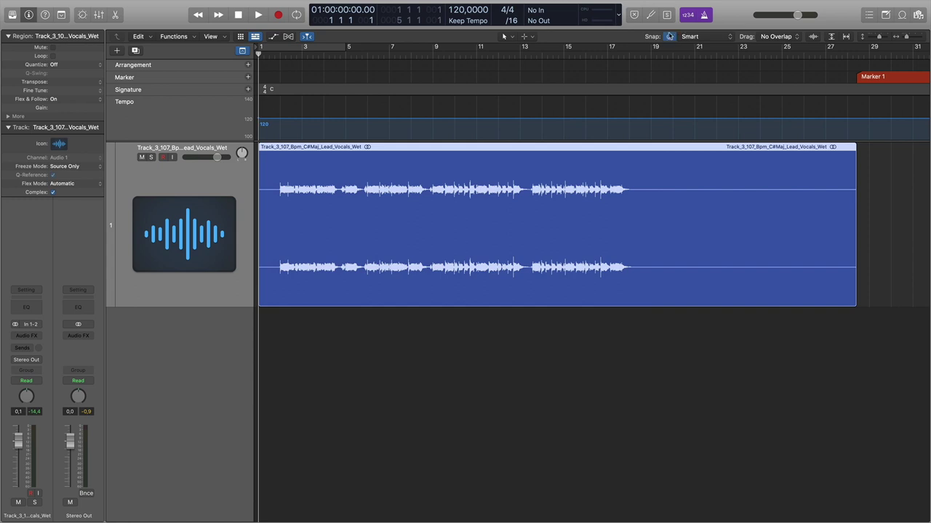
left_click(280, 56)
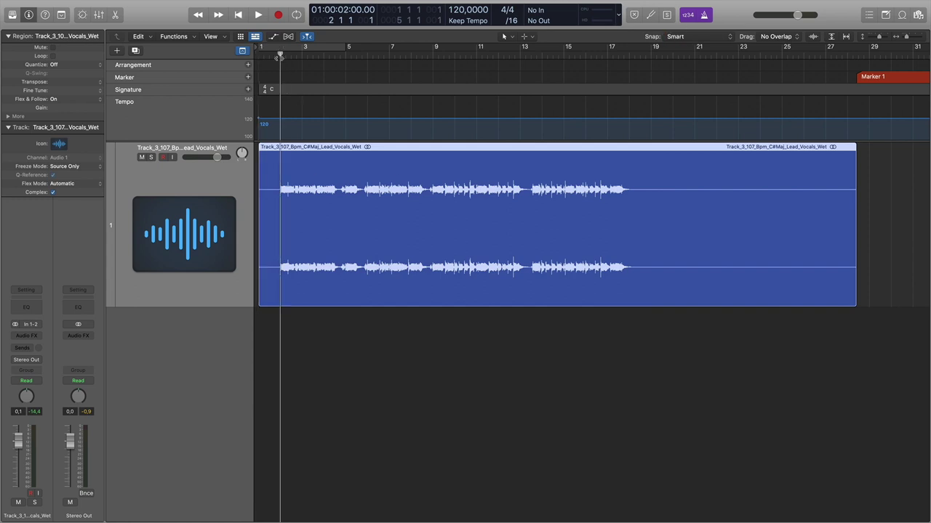
key("space")
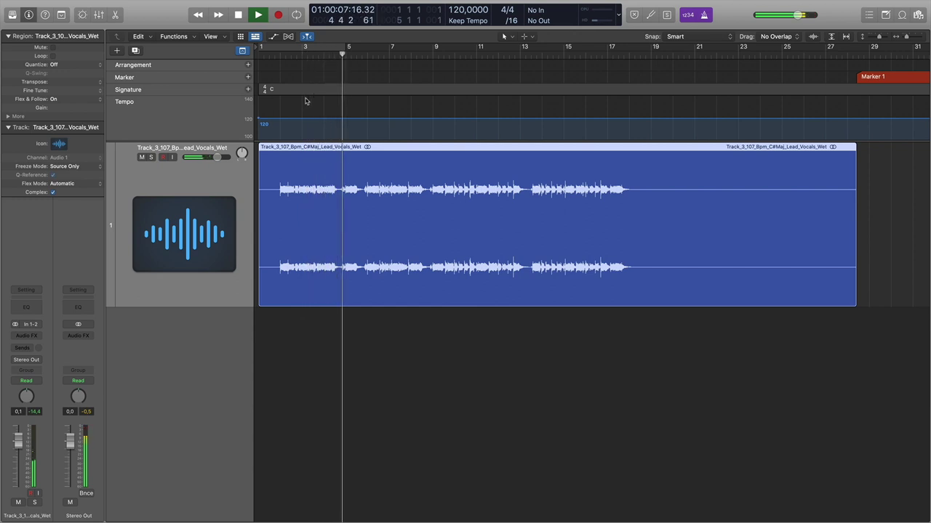
key("space")
key("g")
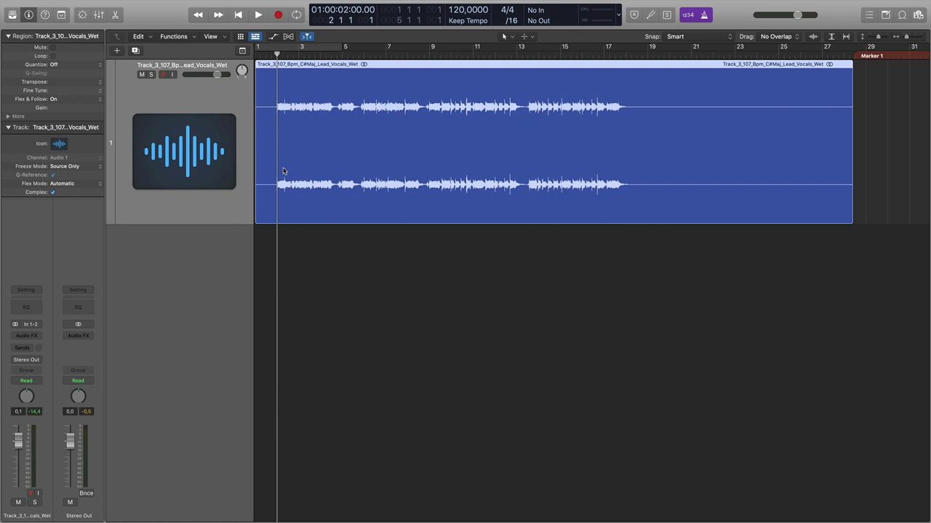